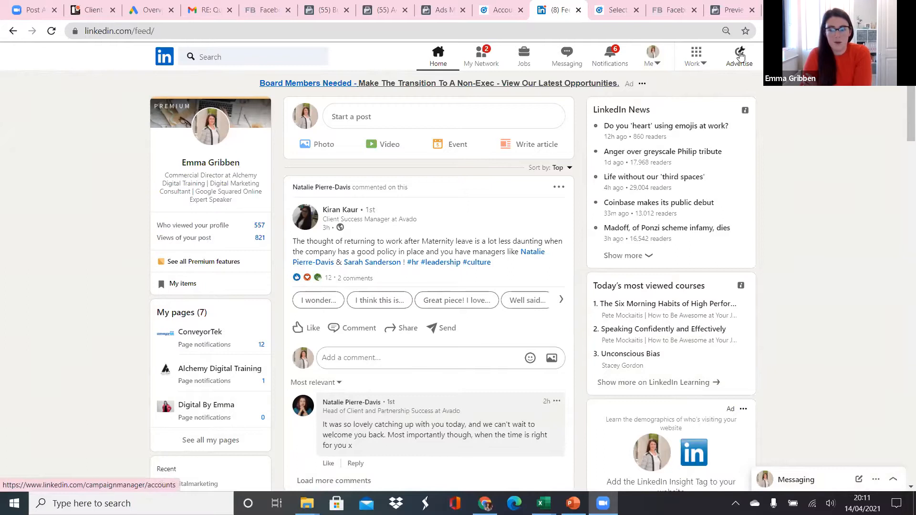
Open LinkedIn Campaign Manager and start a new campaign in the active ad account.
click(740, 56)
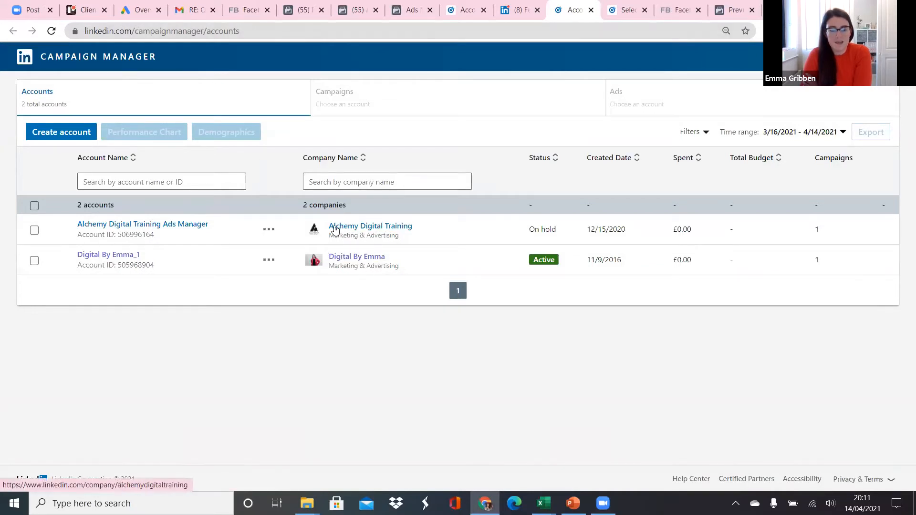
click(107, 255)
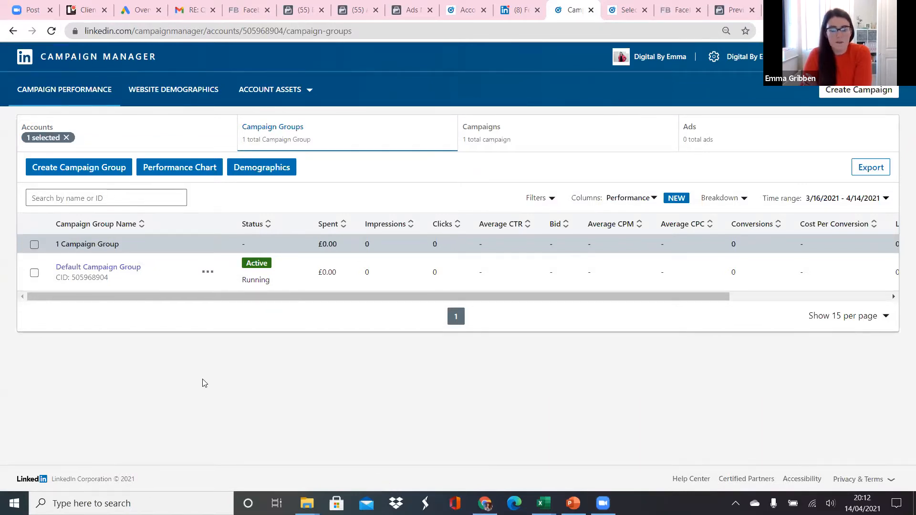
click(861, 93)
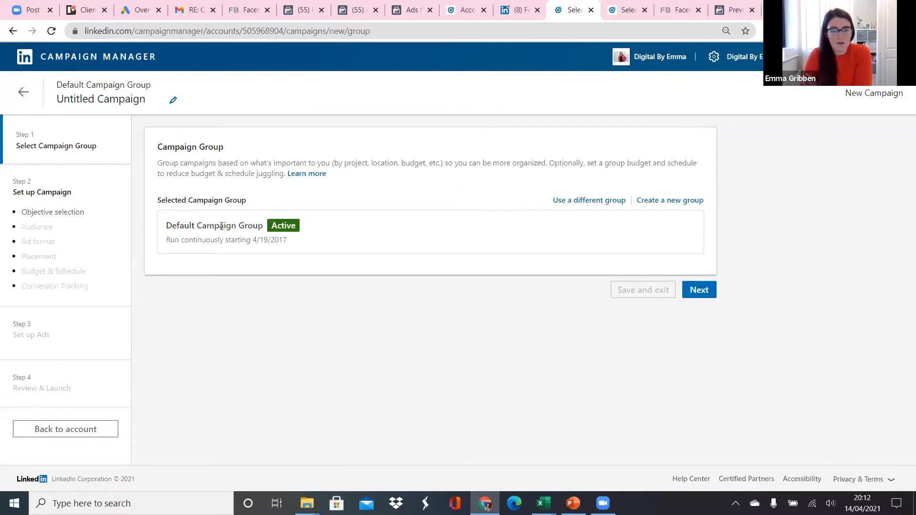
Keep the Default Campaign Group and choose Website visits as the campaign objective.
click(699, 290)
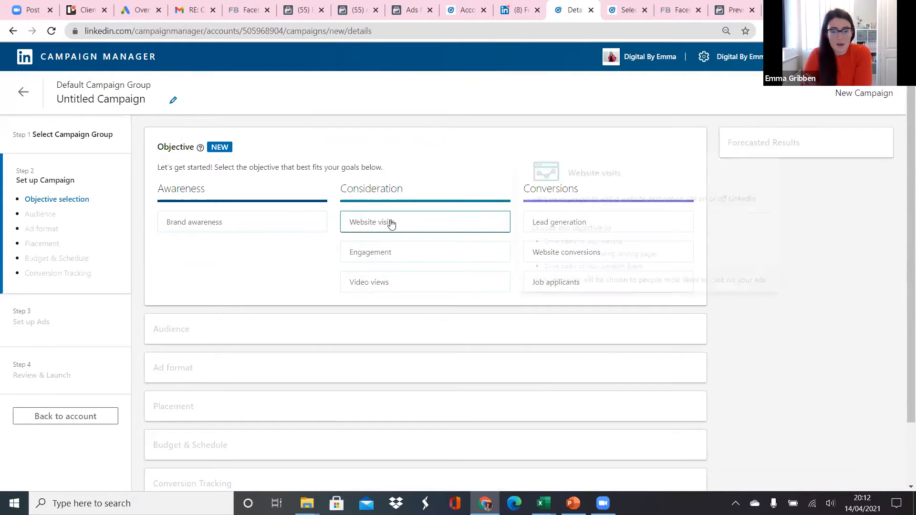
mouse_move(409, 229)
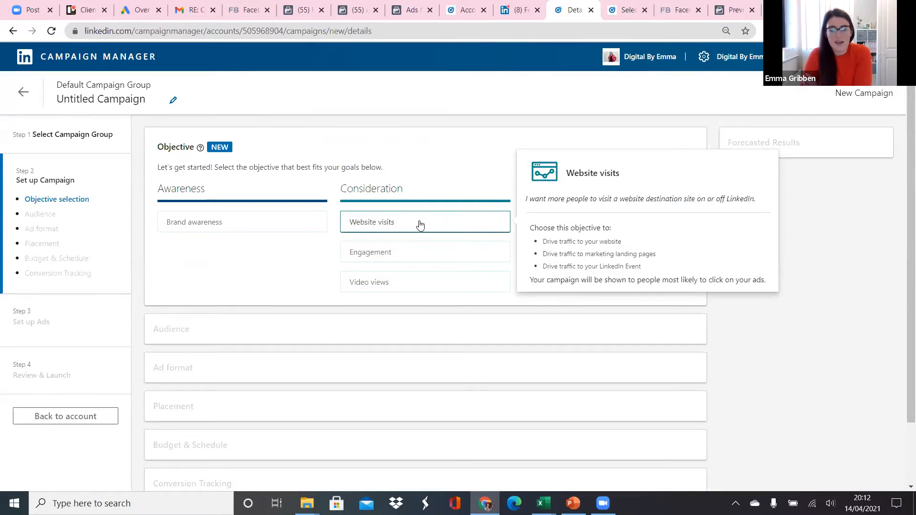
click(420, 225)
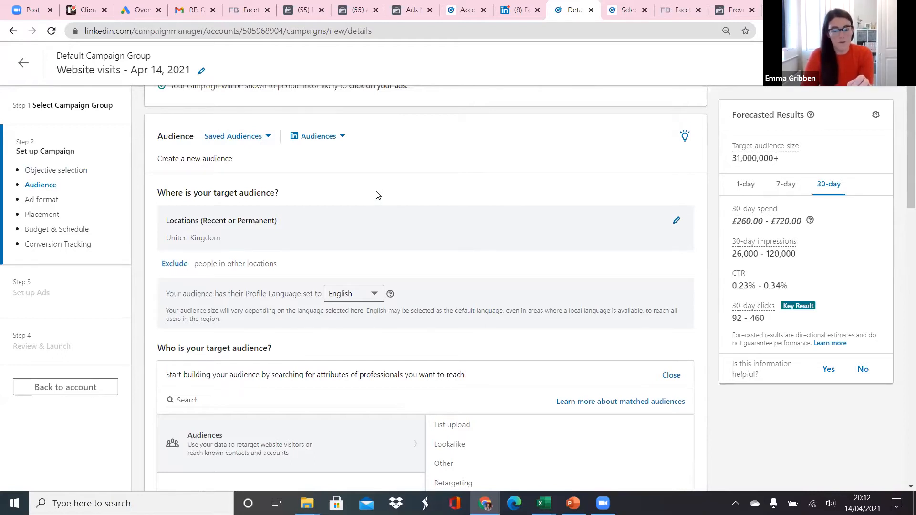
Set the target audience's location to Northern Ireland, United Kingdom.
scroll(452, 215, down, 1)
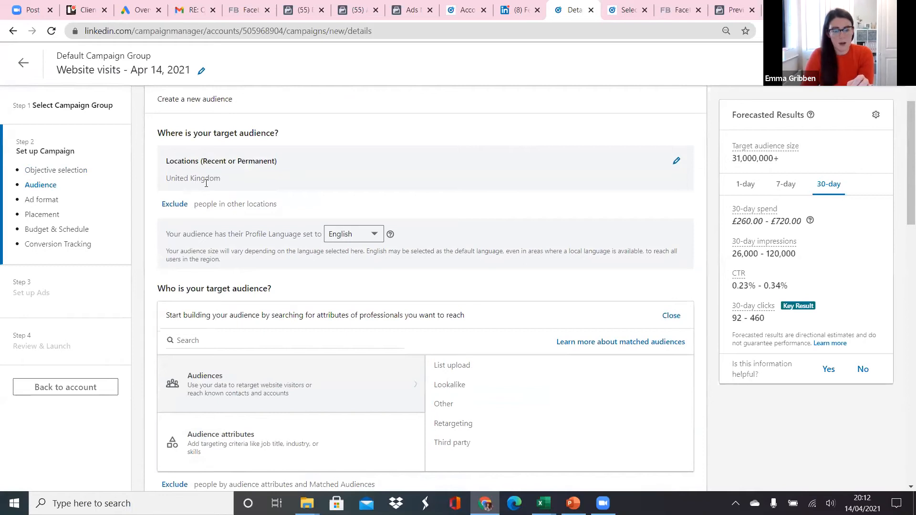
click(677, 161)
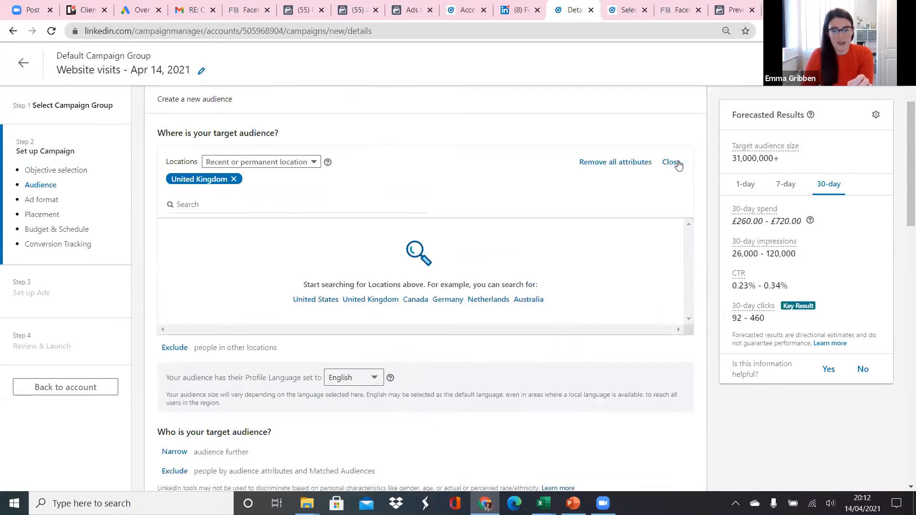
click(213, 205)
text(n)
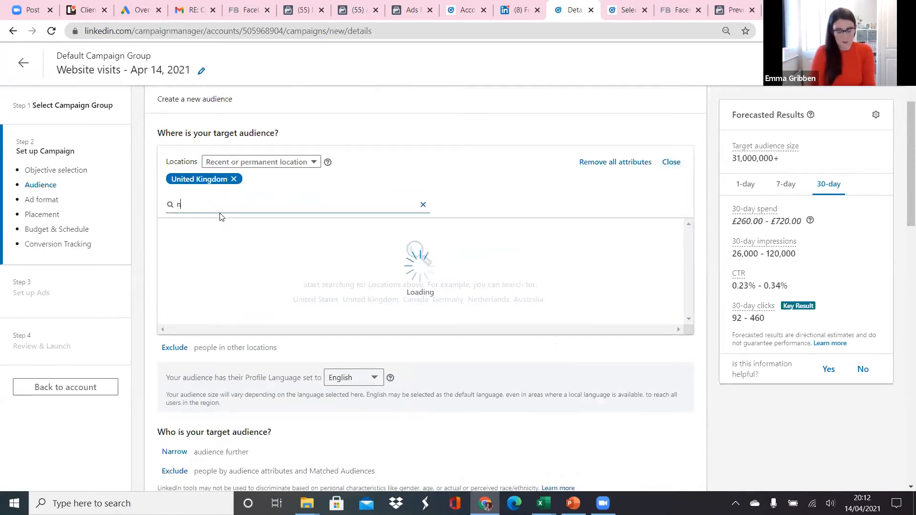
text(orthern irel)
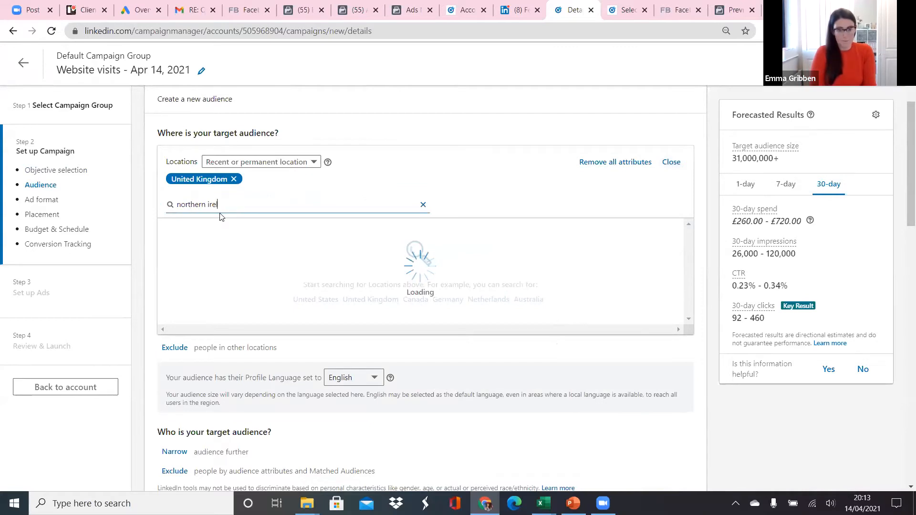
drag(279, 230, 275, 229)
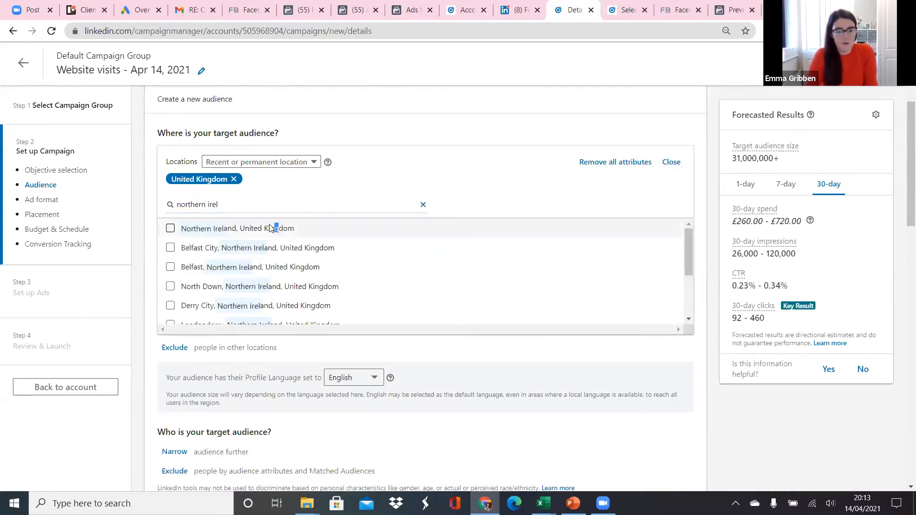
click(171, 228)
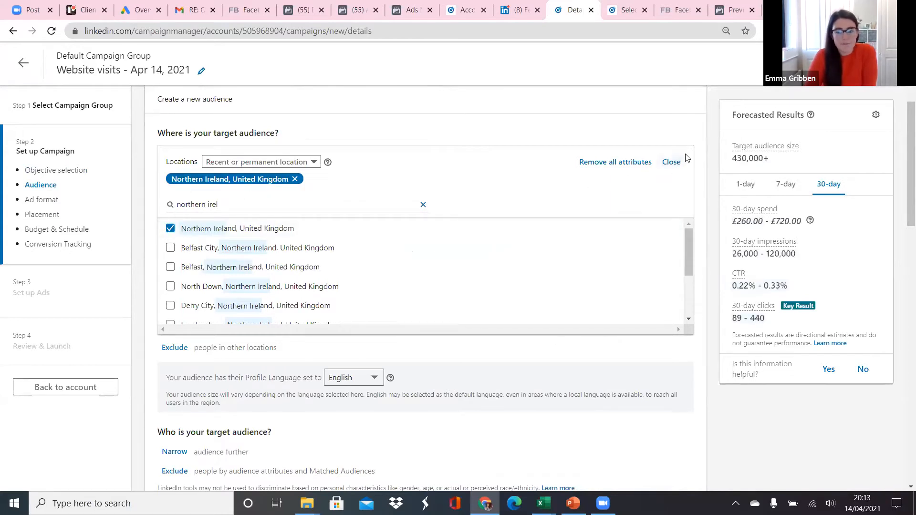
click(671, 163)
Narrow the target audience by audience attributes and open the Job Experience criteria.
scroll(389, 212, down, 1)
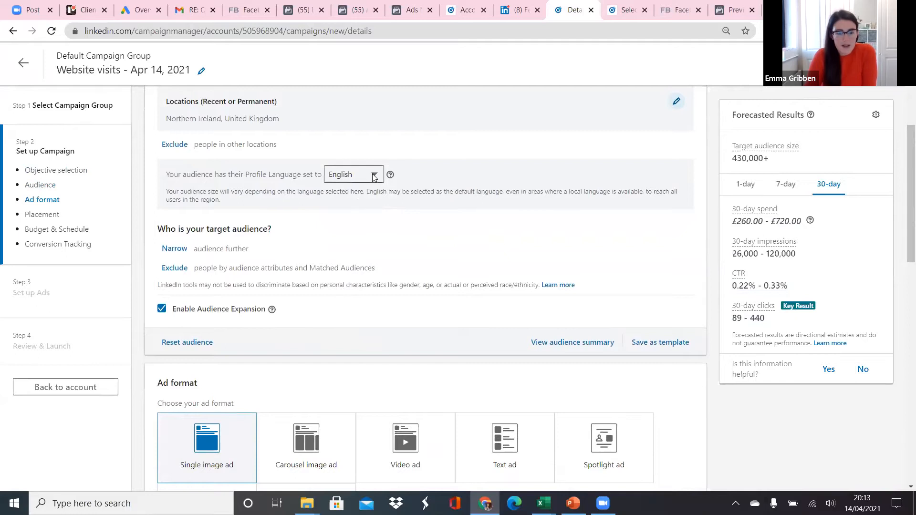
scroll(372, 175, down, 2)
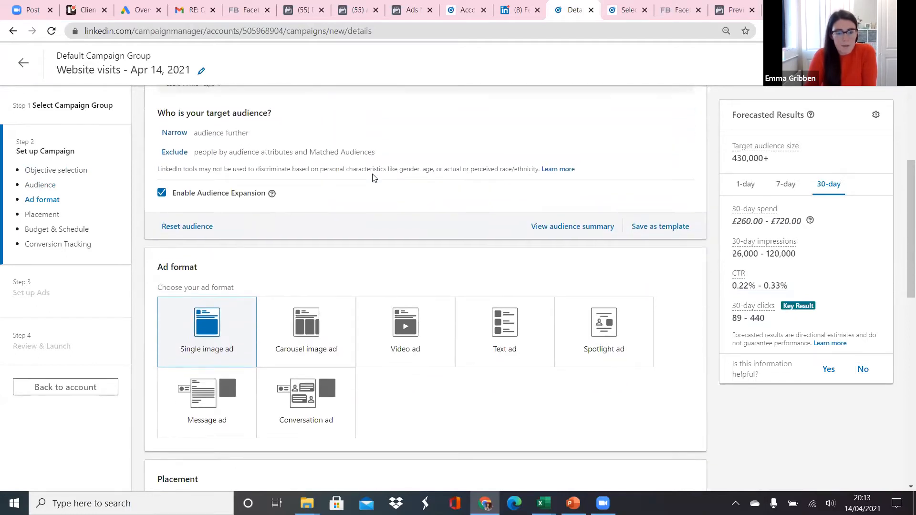
scroll(372, 178, up, 2)
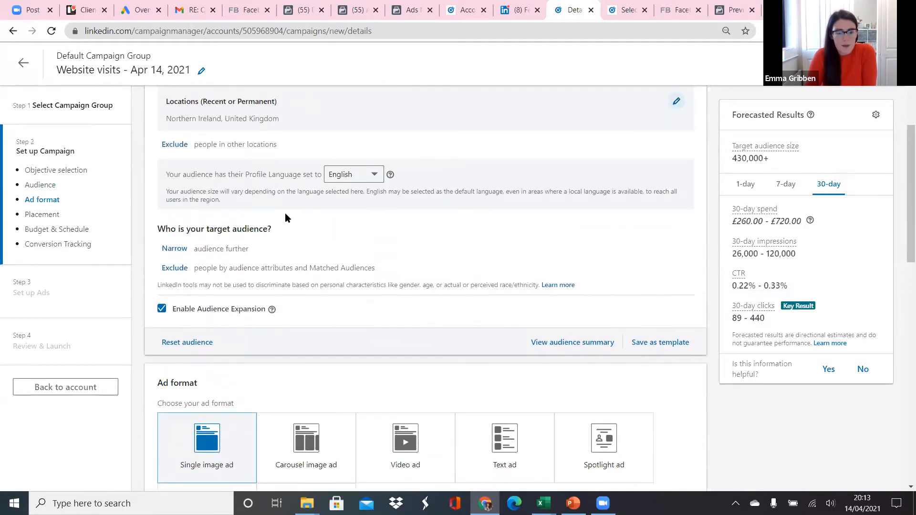
click(174, 249)
scroll(269, 254, down, 1)
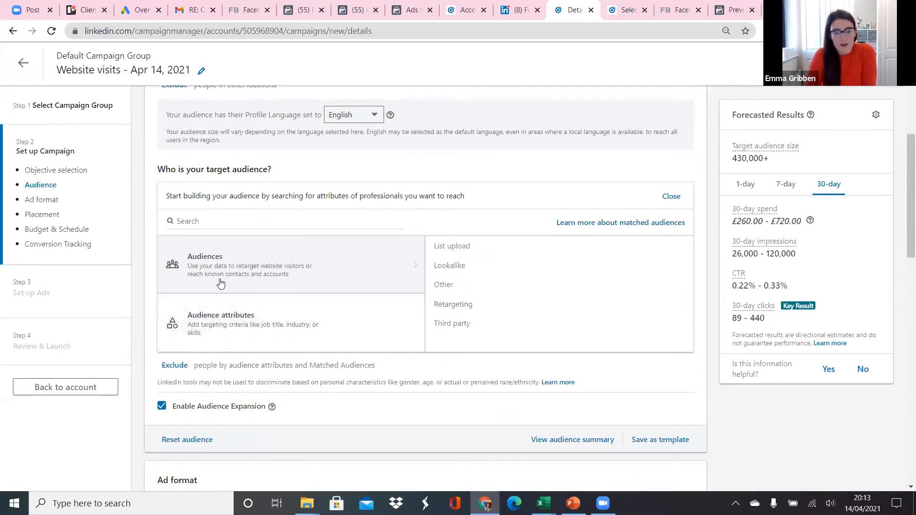
click(227, 324)
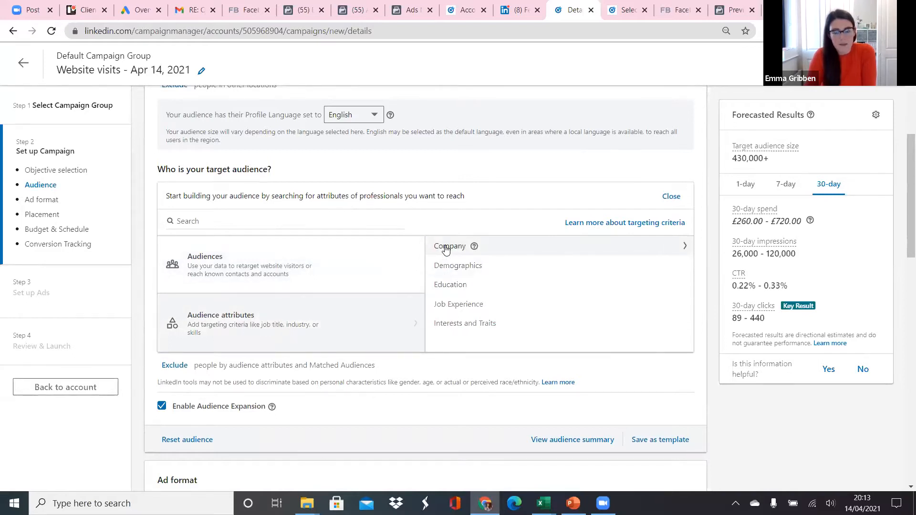
click(462, 307)
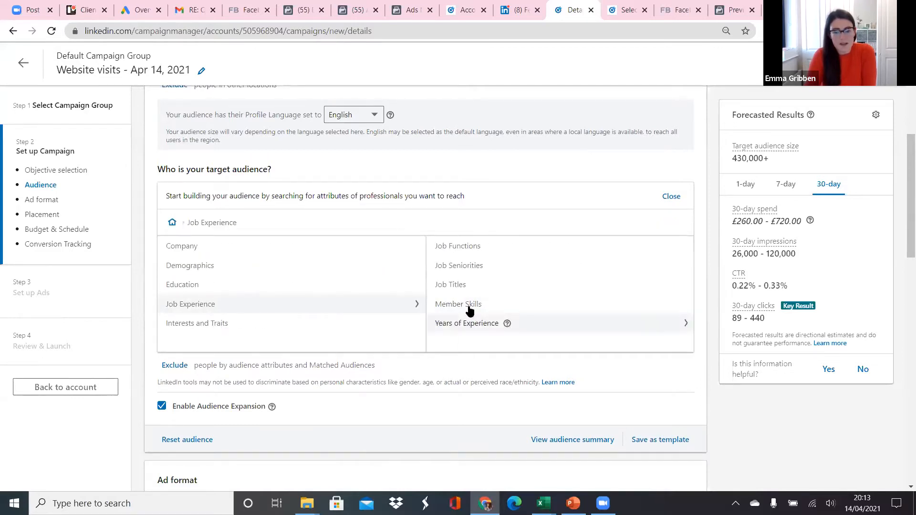
Look through the Job Functions options and switch to the Job Titles criteria.
click(474, 249)
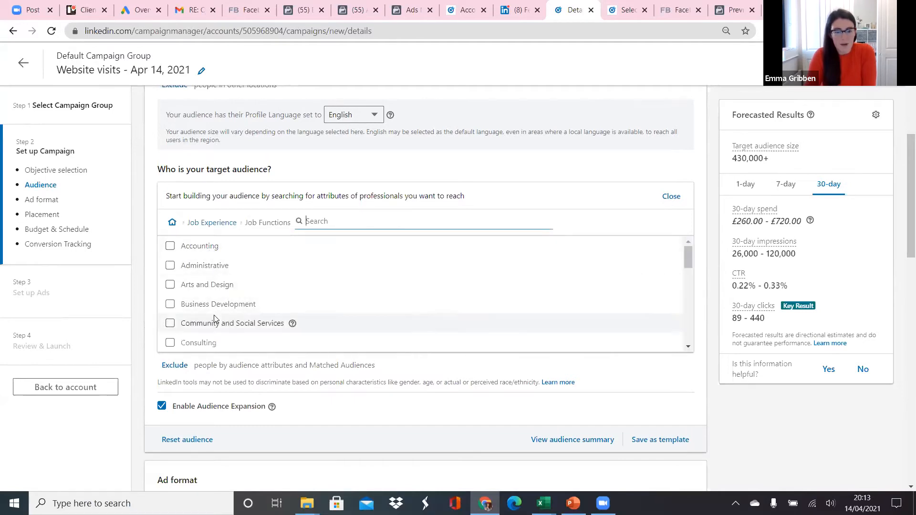
scroll(215, 329, down, 3)
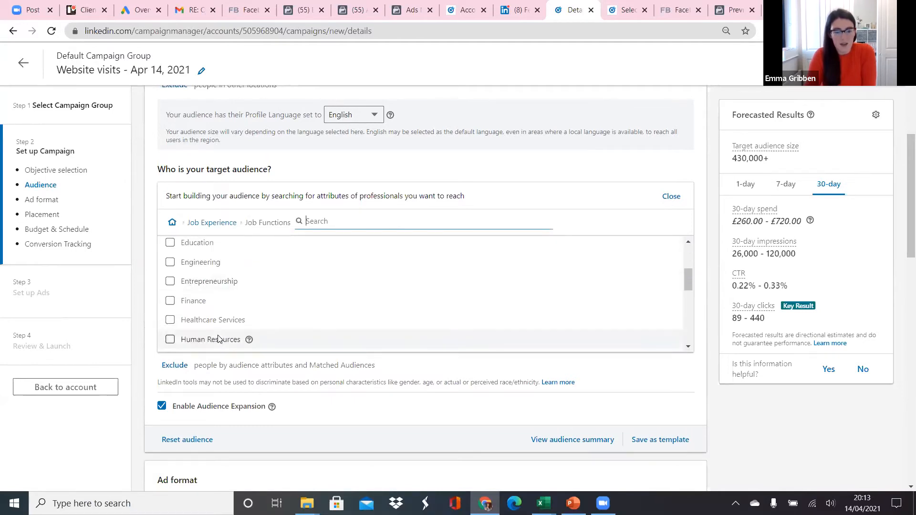
scroll(218, 339, down, 2)
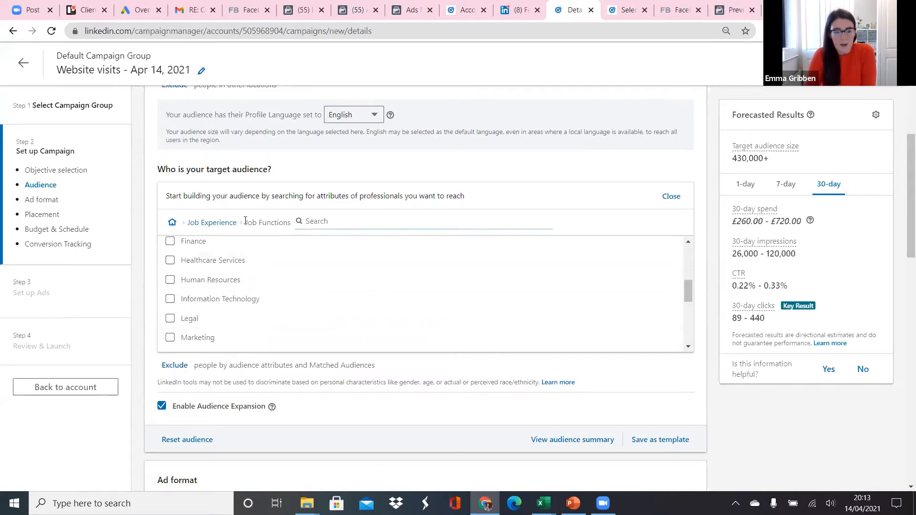
click(213, 223)
click(448, 288)
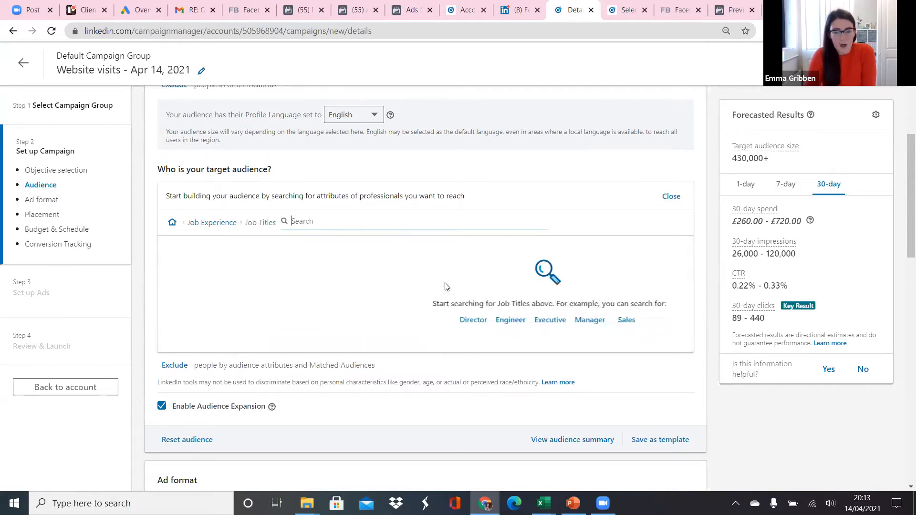
Search job titles for Marketing and include Marketing Specialist, Sales And Marketing Specialist, Marketing Manager, Marketing Director and Marketing Assistant.
text(Mar)
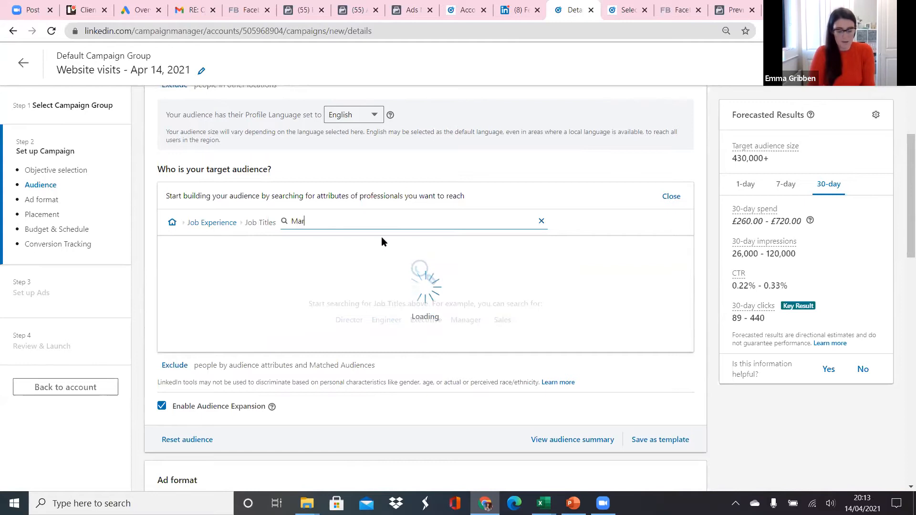
text(keting Managers)
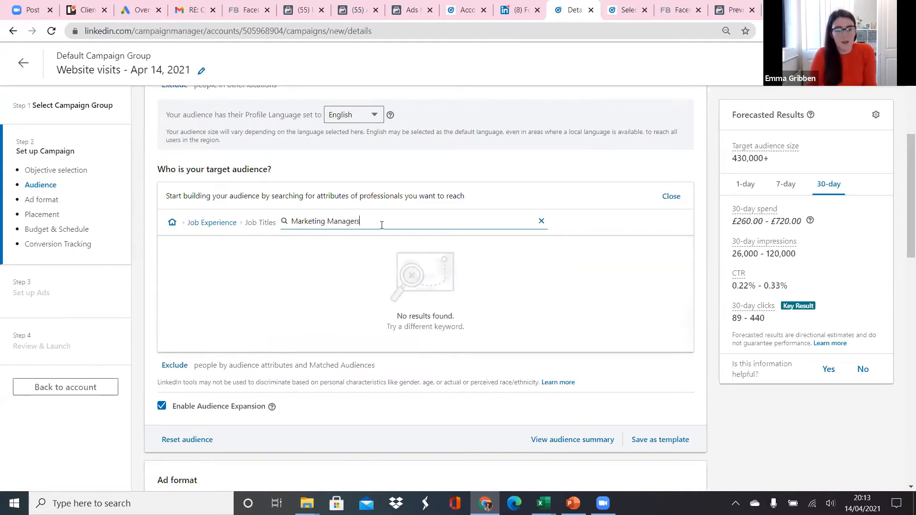
key(BackSpace)
key(BackSpace)
key(BackSpace)
key(BackSpace)
key(BackSpace)
key(BackSpace)
key(BackSpace)
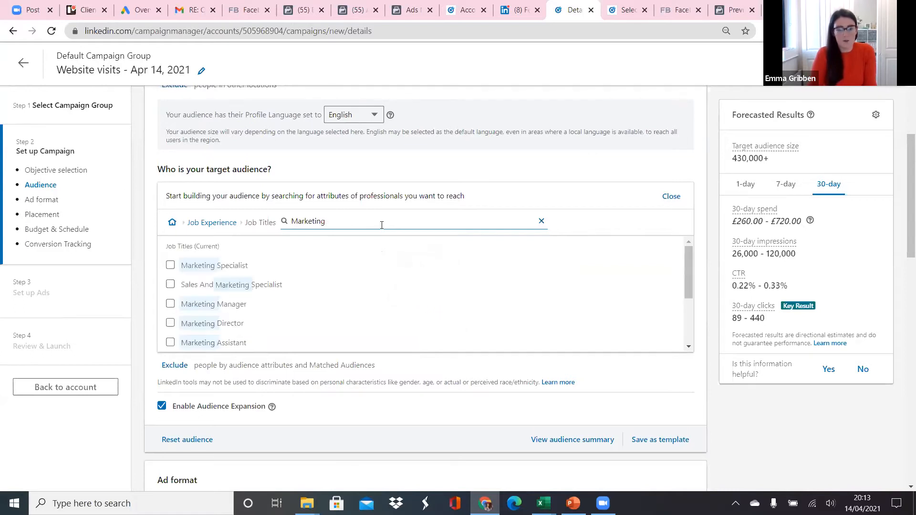
click(170, 265)
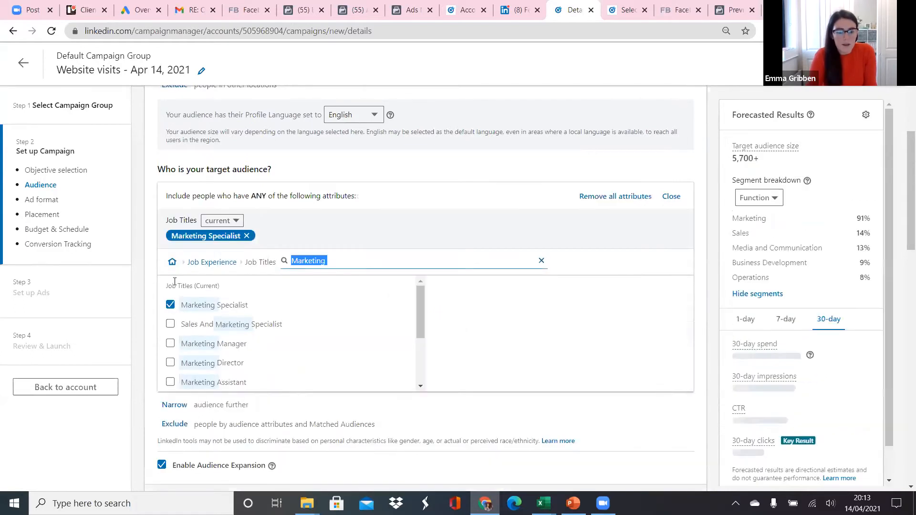
click(170, 324)
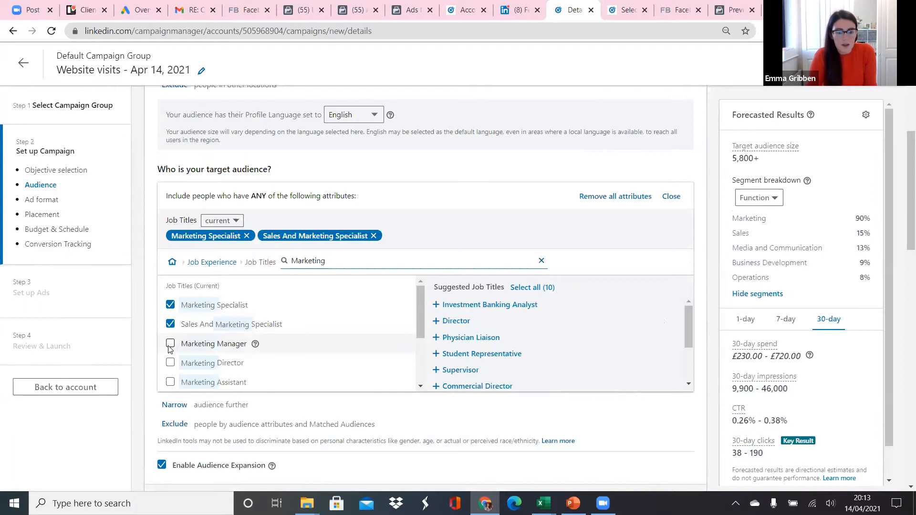
click(170, 344)
click(170, 363)
click(170, 381)
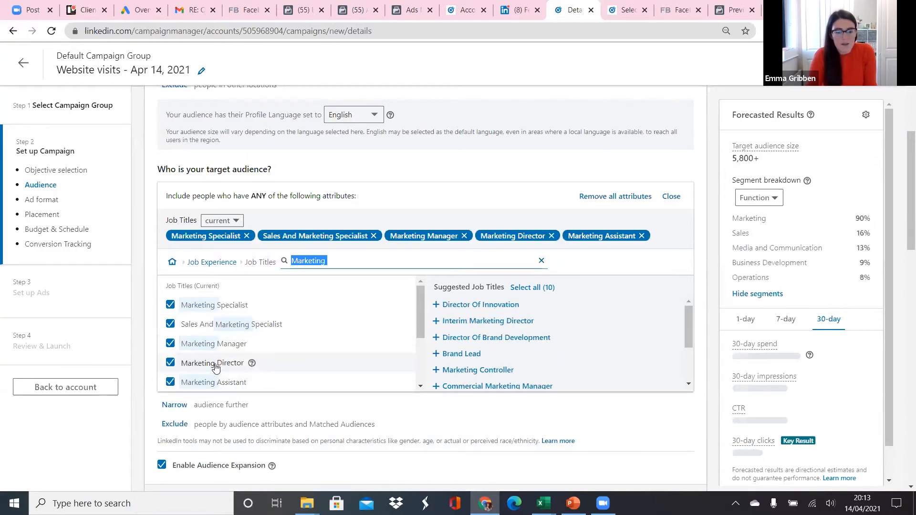
Include the job titles Sales Marketing Manager and Vice President Marketing in the audience.
scroll(170, 353, down, 1)
scroll(172, 357, down, 1)
click(171, 363)
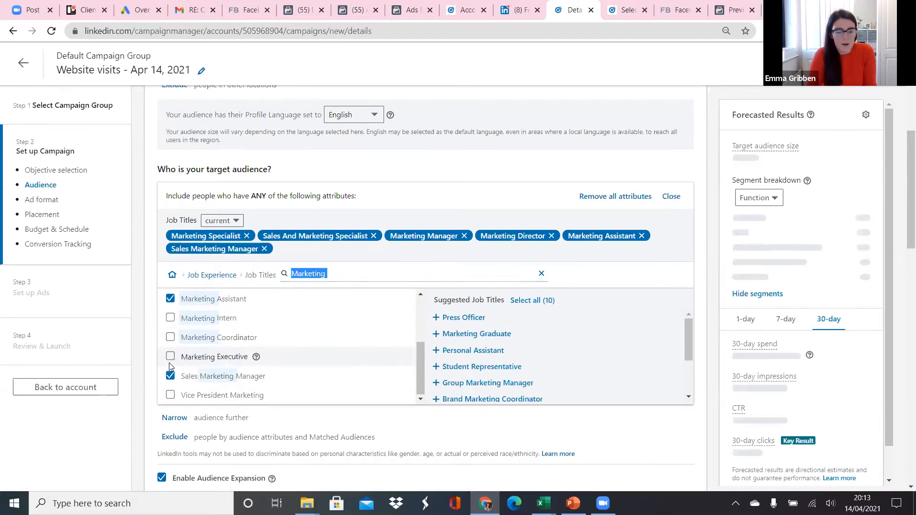
click(171, 336)
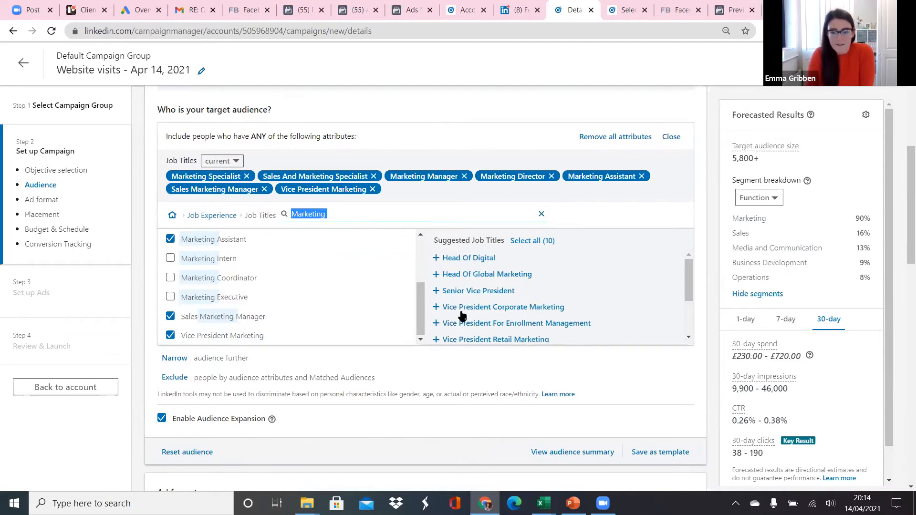
Add the suggested job titles Vice President Corporate Marketing, Vice President Global Marketing and Vice President Of Strategic Marketing.
click(436, 307)
scroll(537, 303, down, 2)
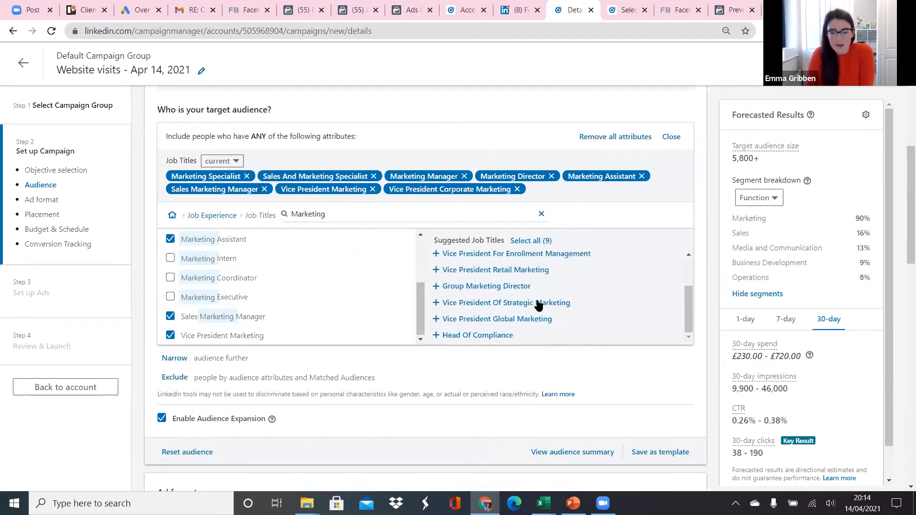
scroll(599, 313, down, 1)
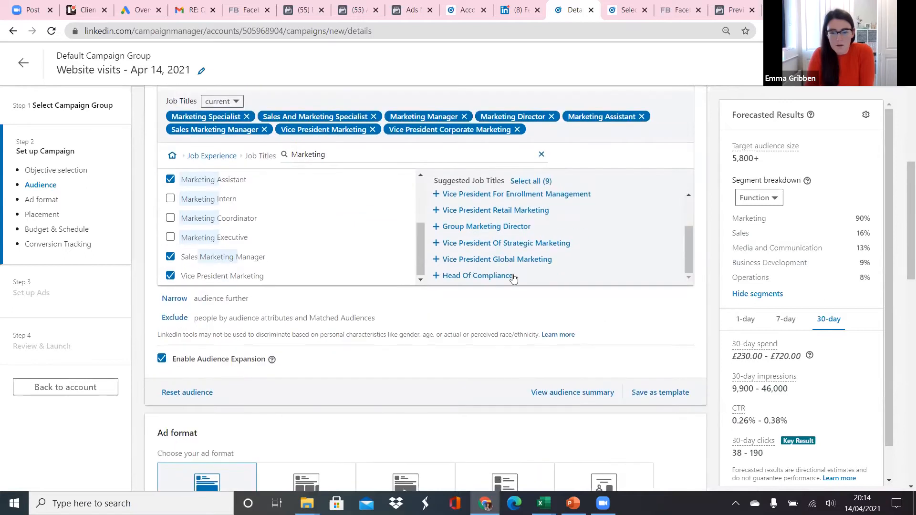
click(436, 260)
click(437, 261)
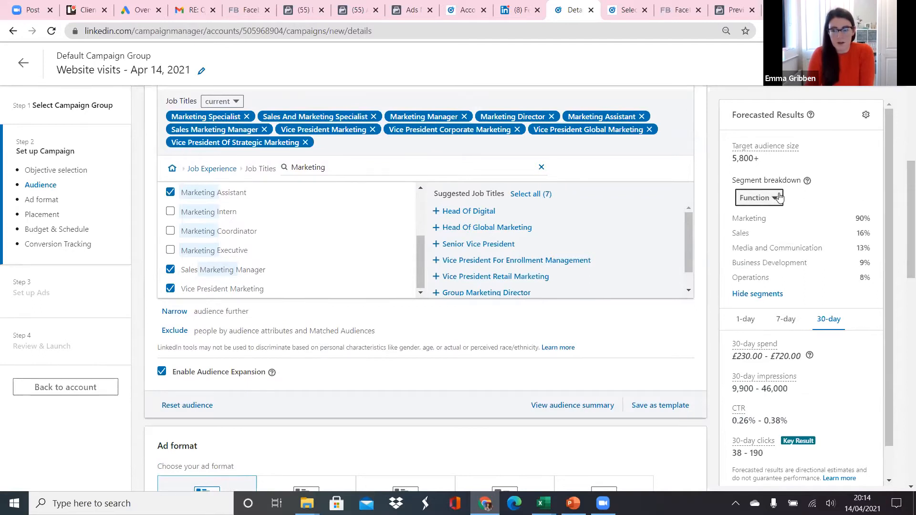
Examine the audience's segment breakdown and the forecasted results by time period.
scroll(840, 328, down, 1)
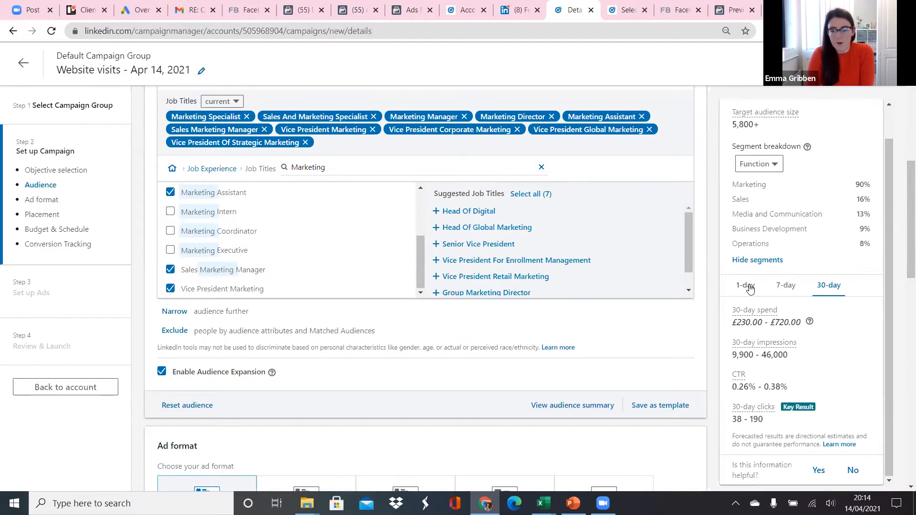
click(787, 287)
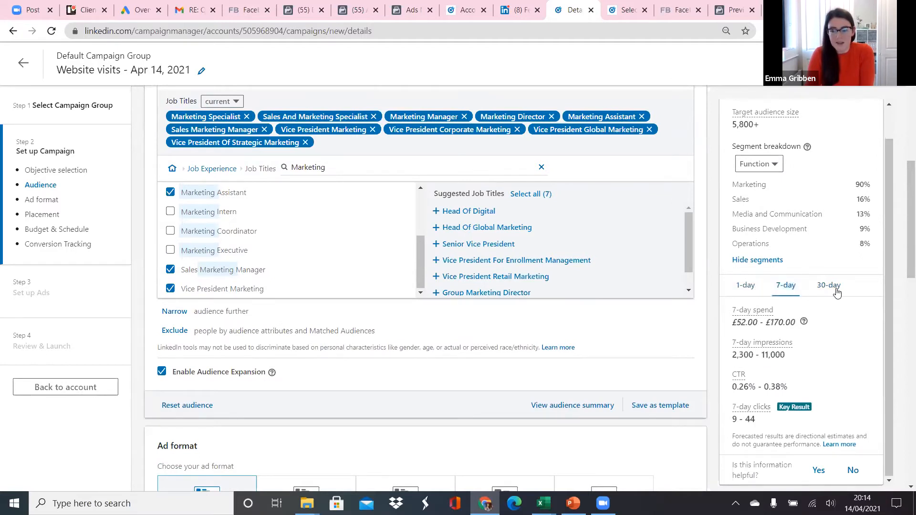
Switch the forecasted results to the 7-day period and choose Carousel image ad as the ad format.
click(786, 287)
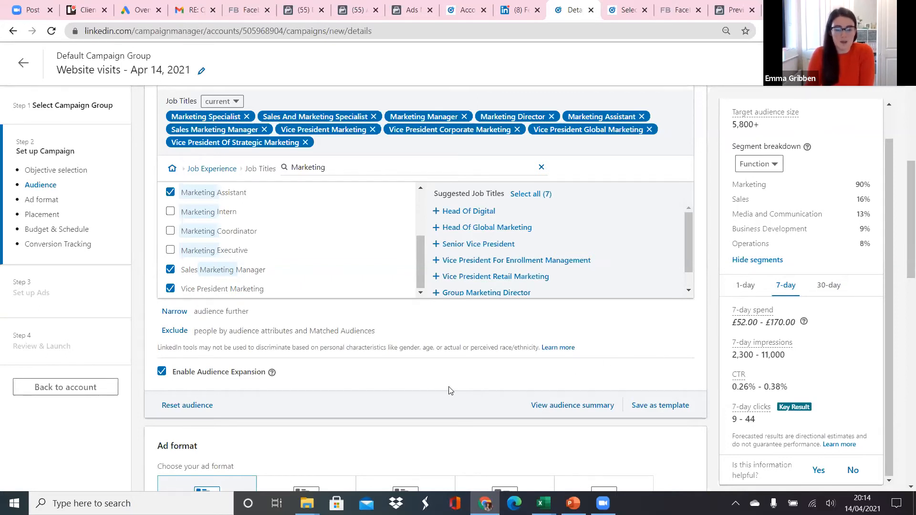
scroll(447, 381, down, 1)
scroll(448, 381, down, 2)
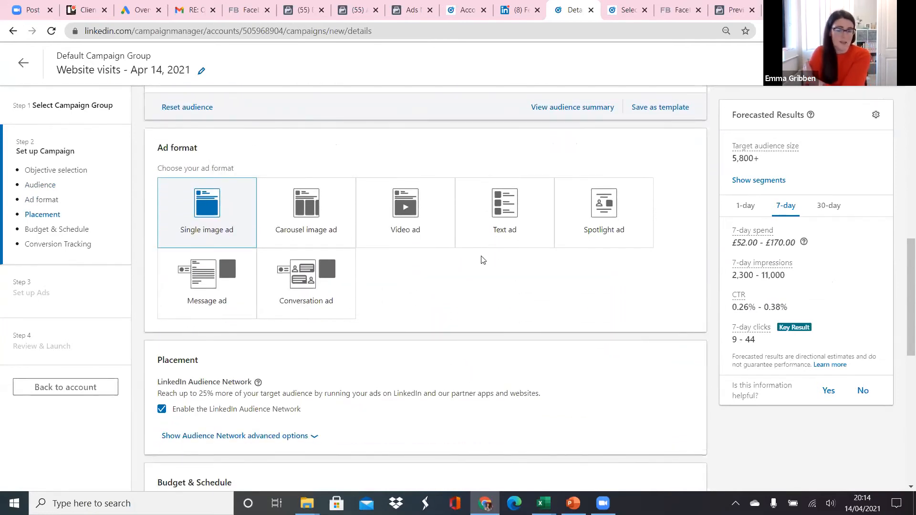
click(303, 190)
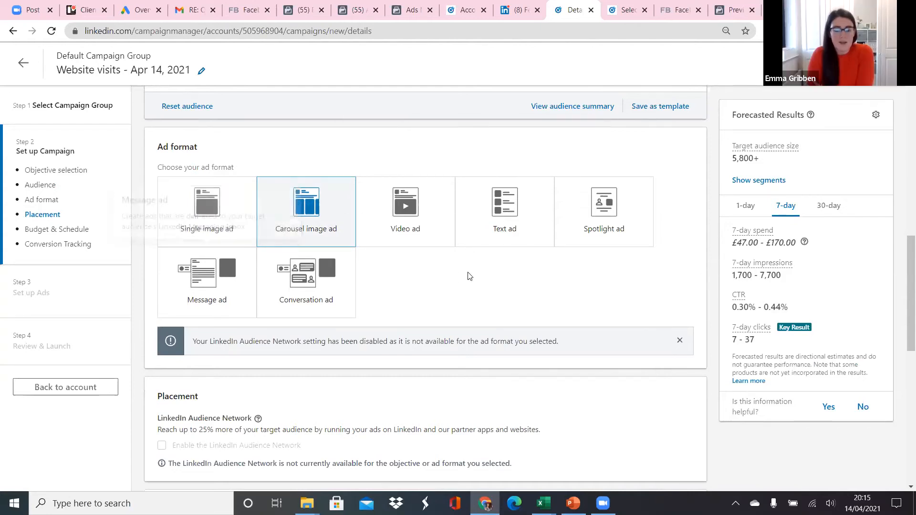
Change the campaign's budget type to a lifetime budget.
scroll(550, 276, down, 5)
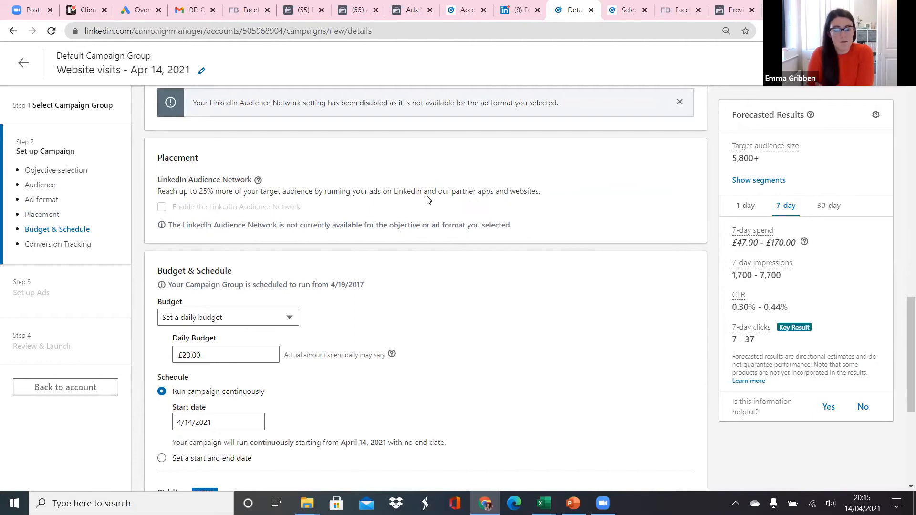
scroll(568, 239, down, 4)
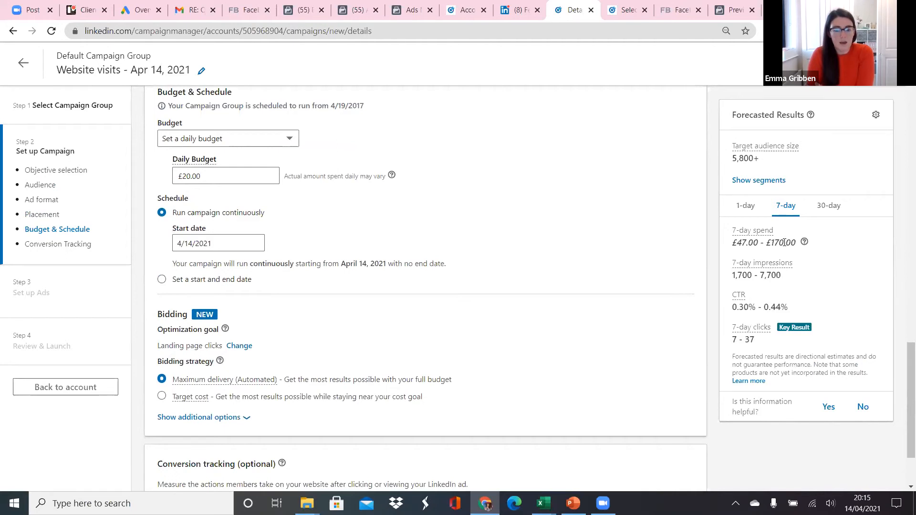
click(276, 140)
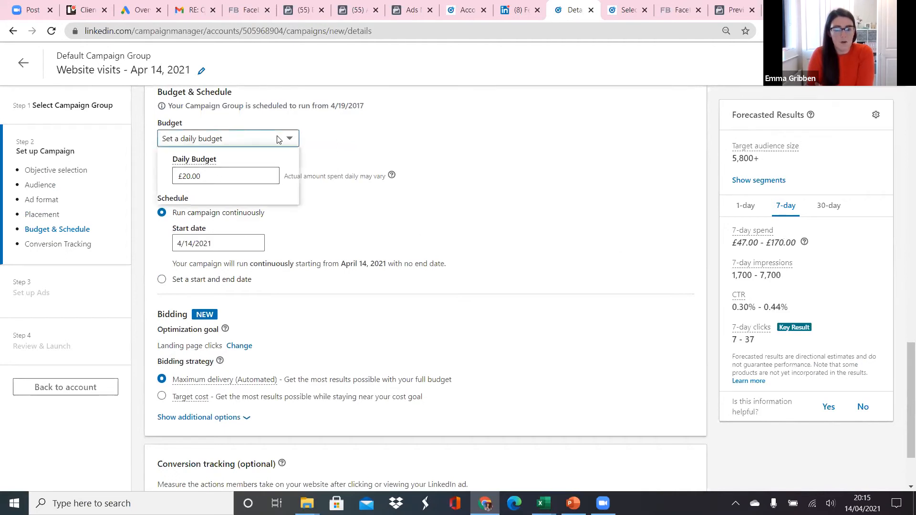
click(237, 192)
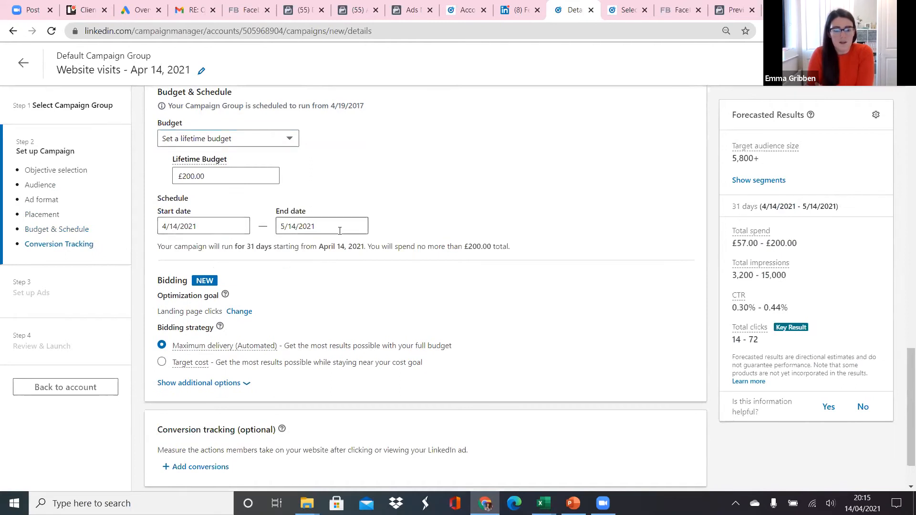
Try to save the campaign settings with the preset lifetime budget and continue to the ad setup.
scroll(454, 227, down, 2)
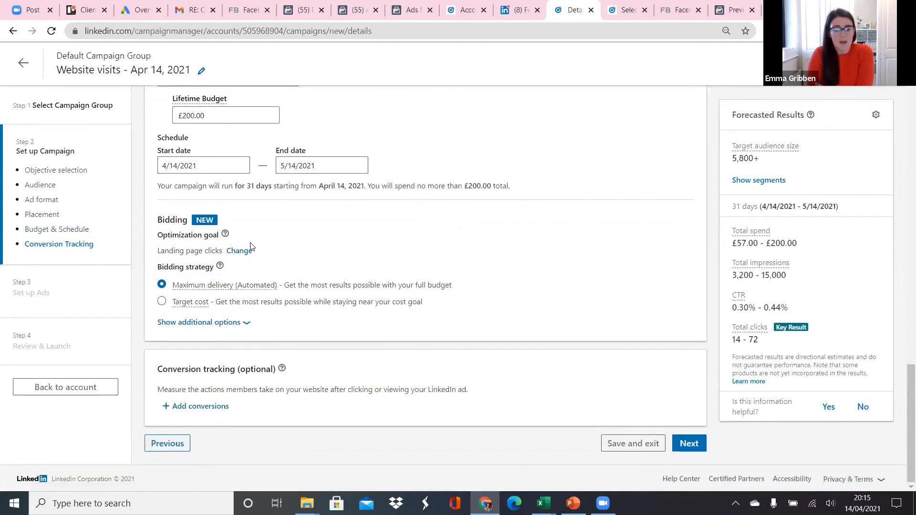
mouse_move(214, 285)
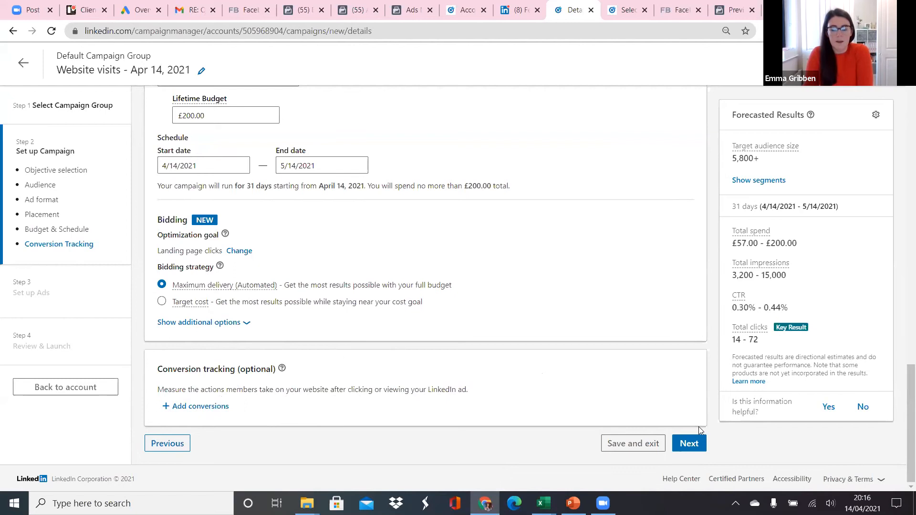
click(689, 442)
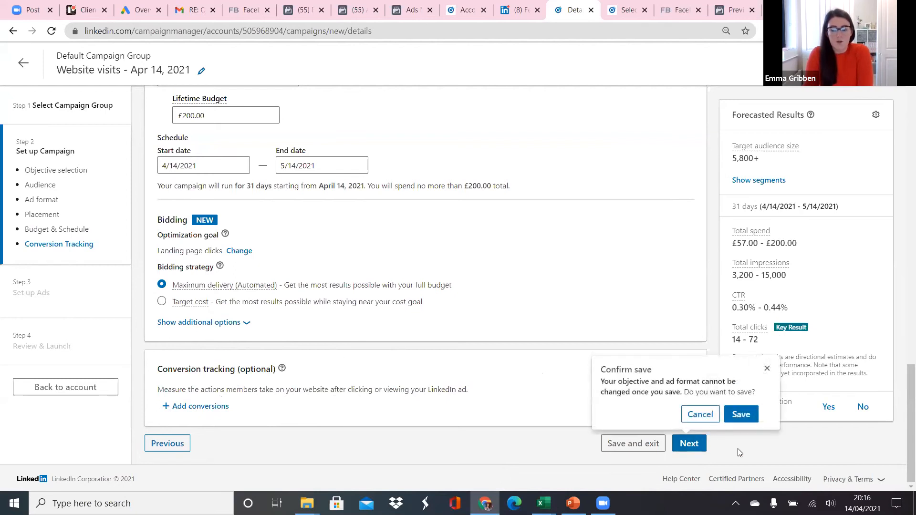
click(741, 414)
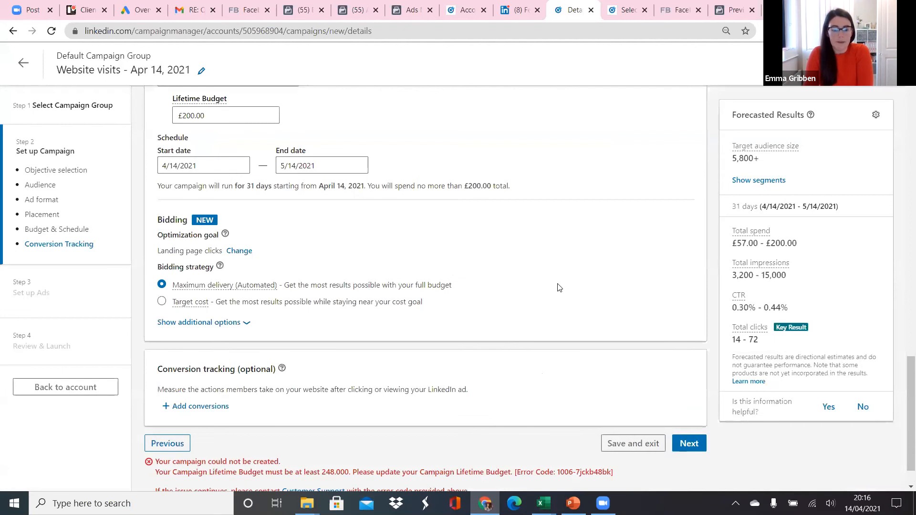
scroll(559, 287, down, 1)
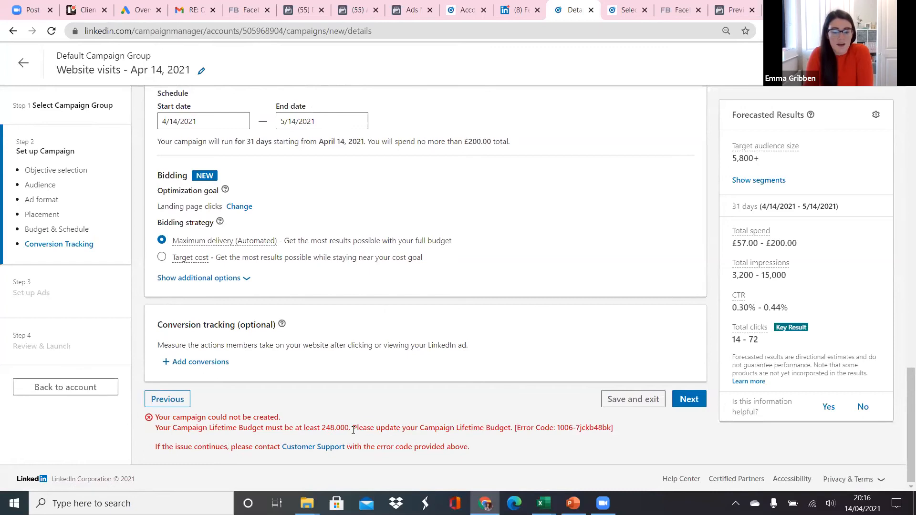
Set the campaign's lifetime budget to £250.
scroll(381, 396, up, 4)
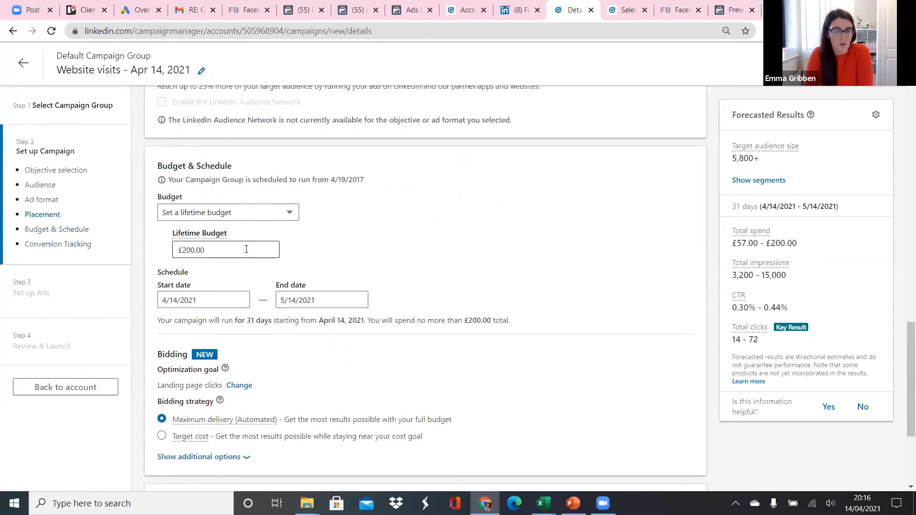
click(193, 250)
key(BackSpace)
key(BackSpace)
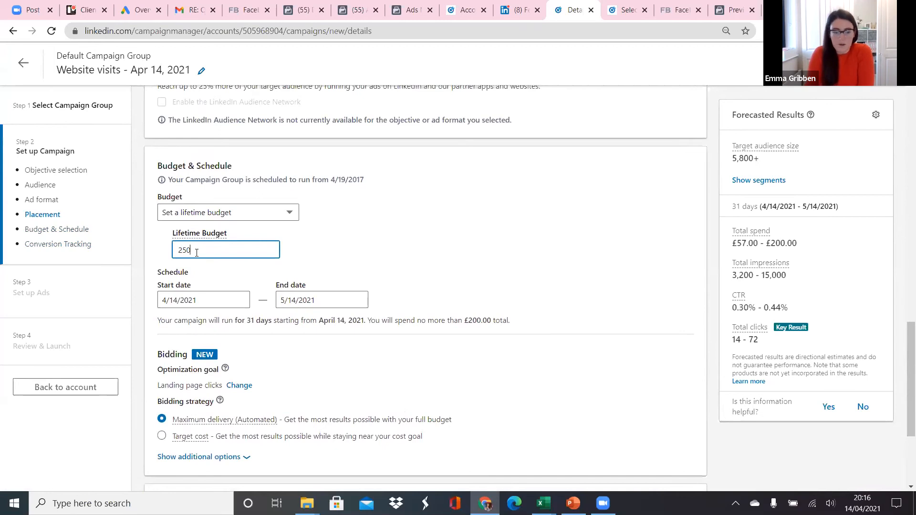
scroll(438, 300, down, 4)
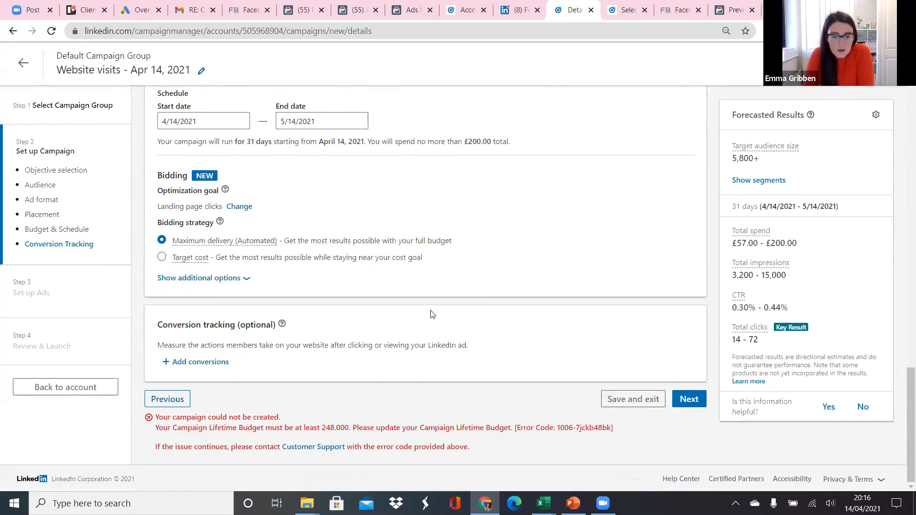
scroll(431, 313, up, 4)
click(444, 264)
Save the campaign with its objective and ad format, and continue to the ad setup step.
scroll(443, 264, down, 4)
click(688, 403)
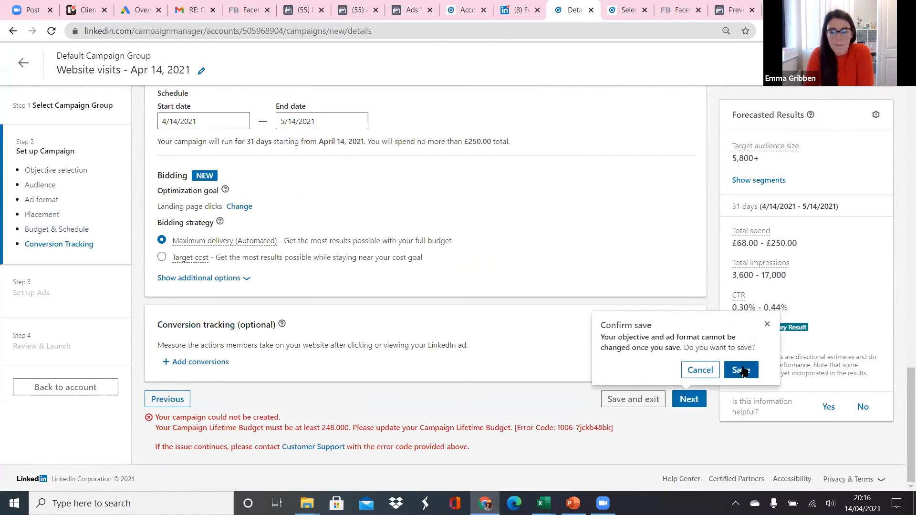
click(740, 370)
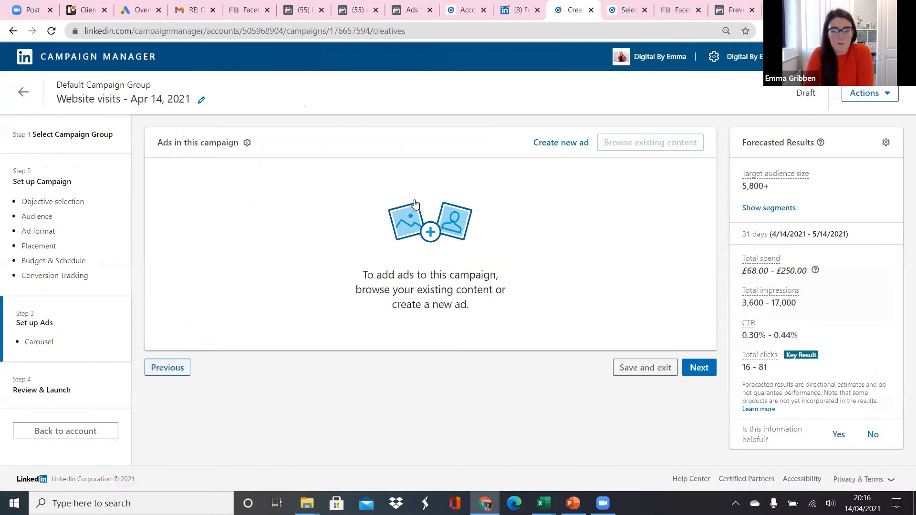
Examine the new carousel ad form's name, introductory text, destination URL and card fields, and leave it without creating an ad.
click(576, 143)
click(83, 143)
click(83, 217)
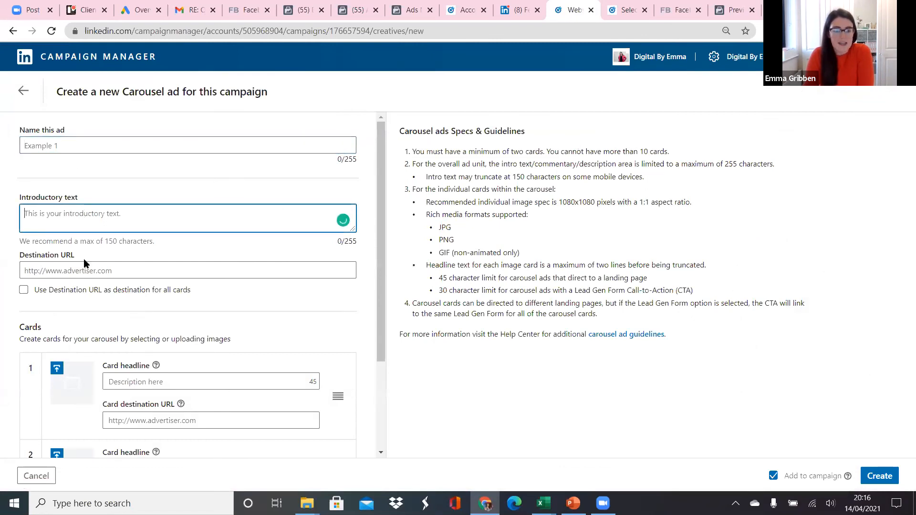
click(107, 271)
scroll(107, 274, down, 3)
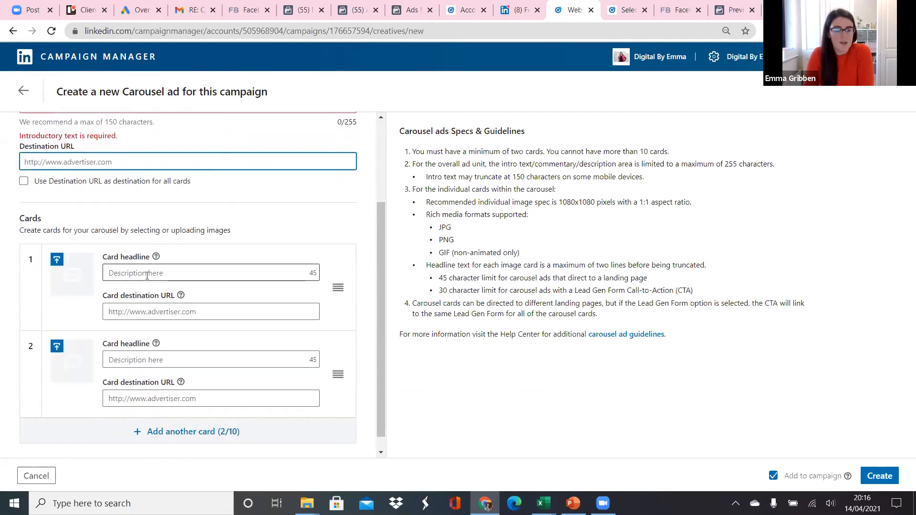
scroll(111, 315, down, 1)
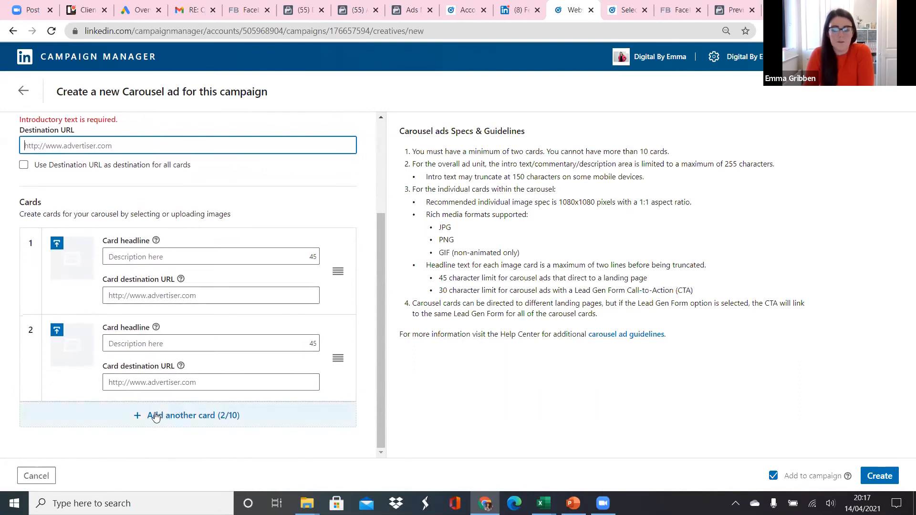
click(24, 91)
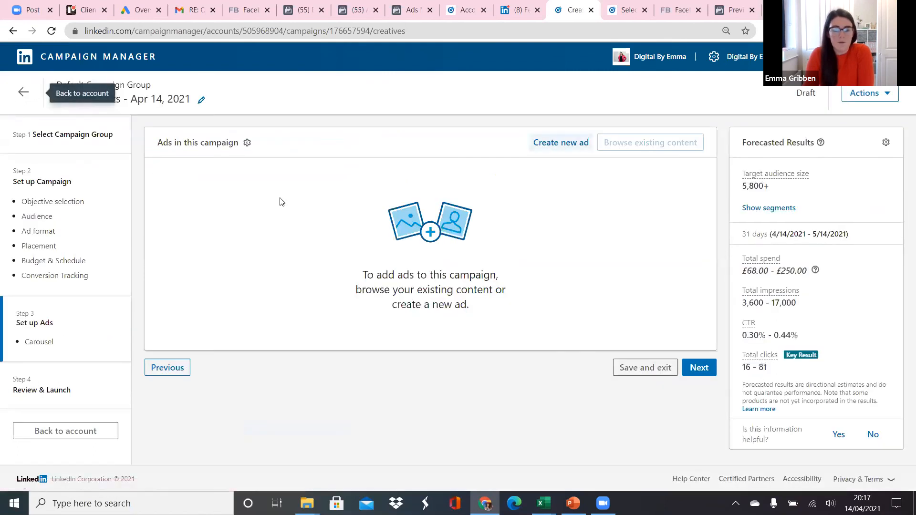